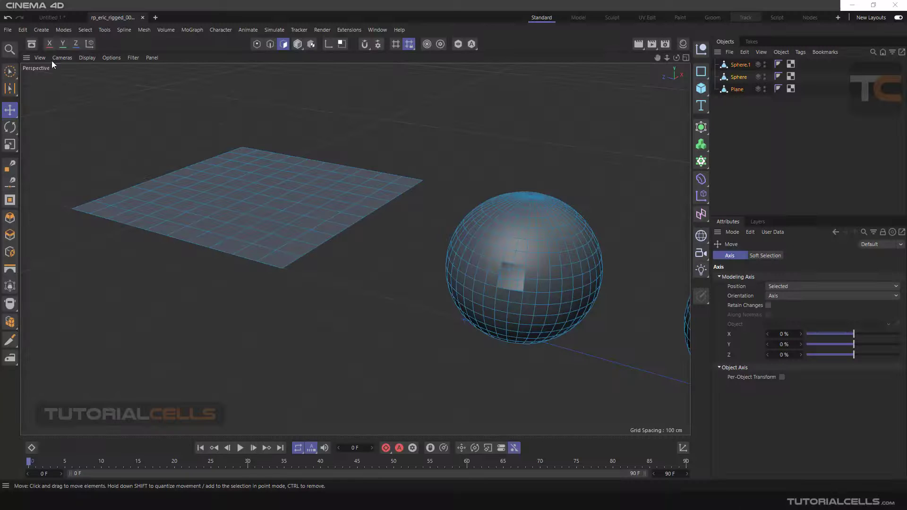
Activate Select > Outline Selection and reframe the view on the plane and sphere
{"action": "left_click", "coordinate": [86, 30]}
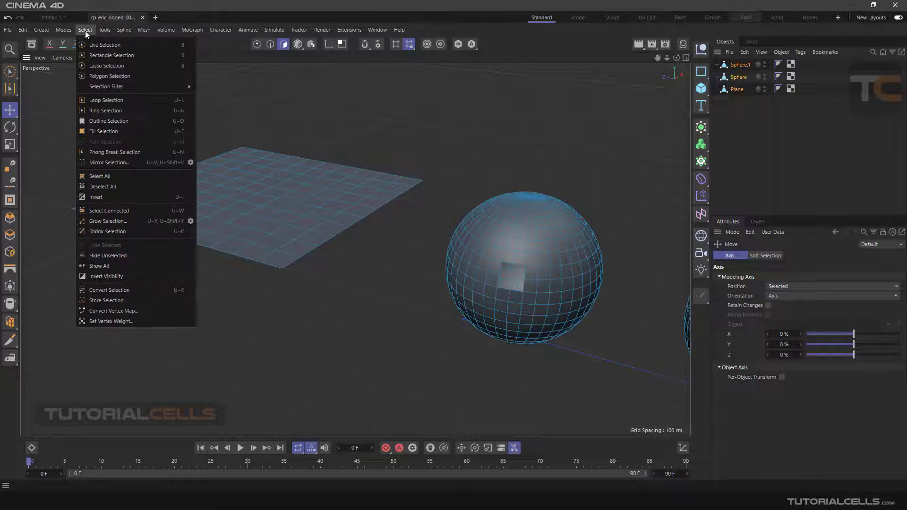
{"action": "left_click", "coordinate": [109, 121]}
{"action": "left_click", "coordinate": [224, 136]}
{"action": "middle_click_drag", "start_coordinate": [231, 140], "coordinate": [259, 195], "text": "alt"}
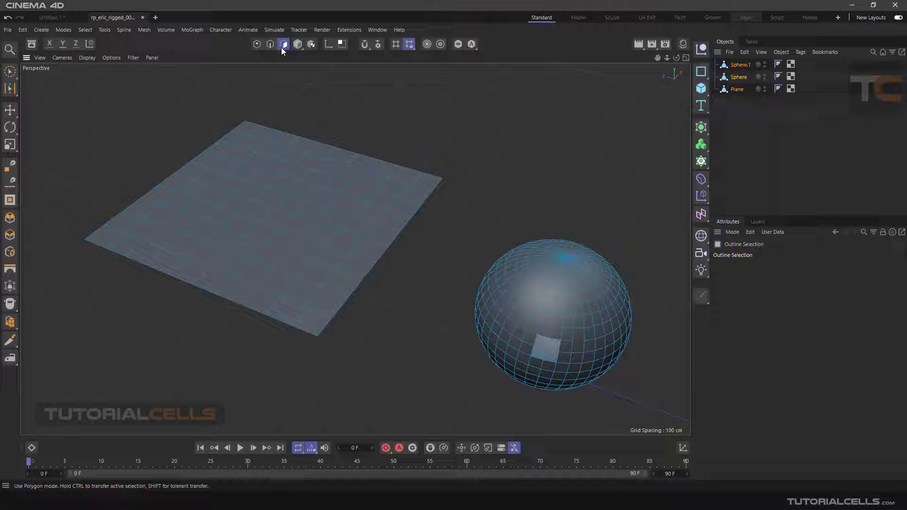
{"action": "left_click", "coordinate": [256, 45]}
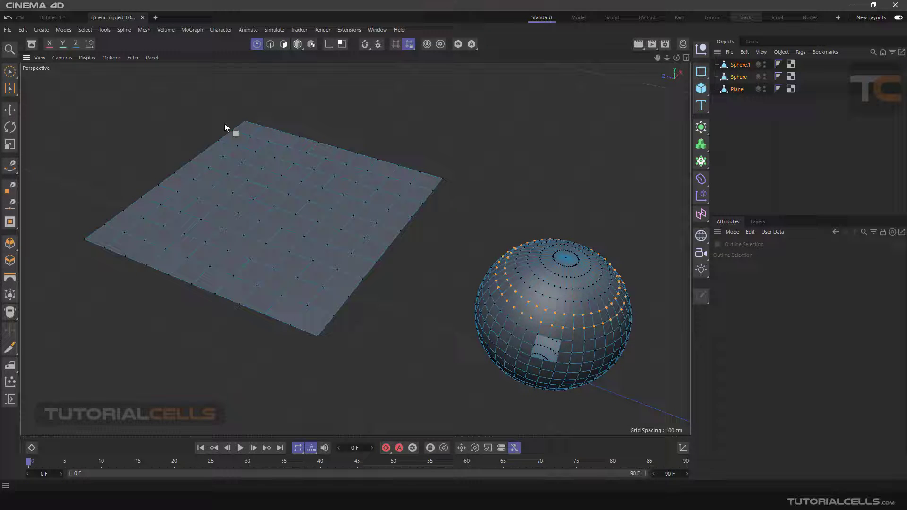
{"action": "left_click", "coordinate": [82, 30]}
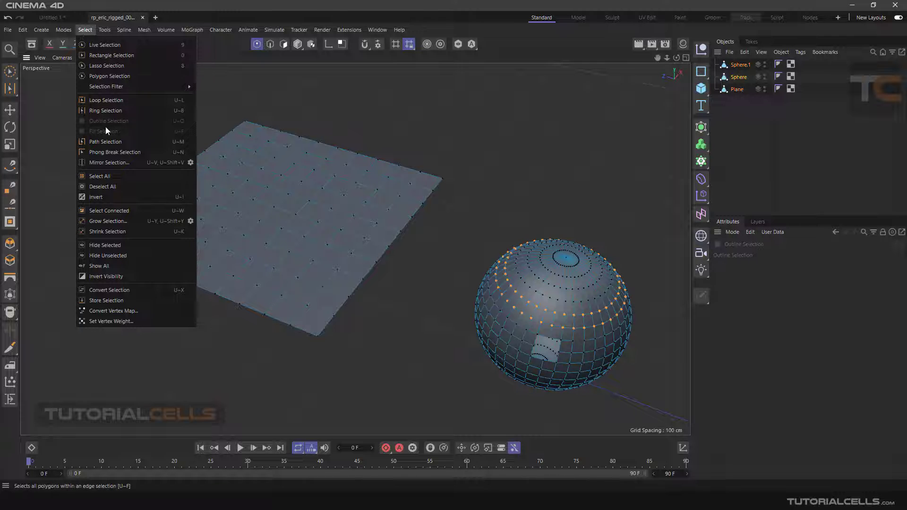
{"action": "left_click", "coordinate": [271, 45]}
{"action": "left_click", "coordinate": [270, 46]}
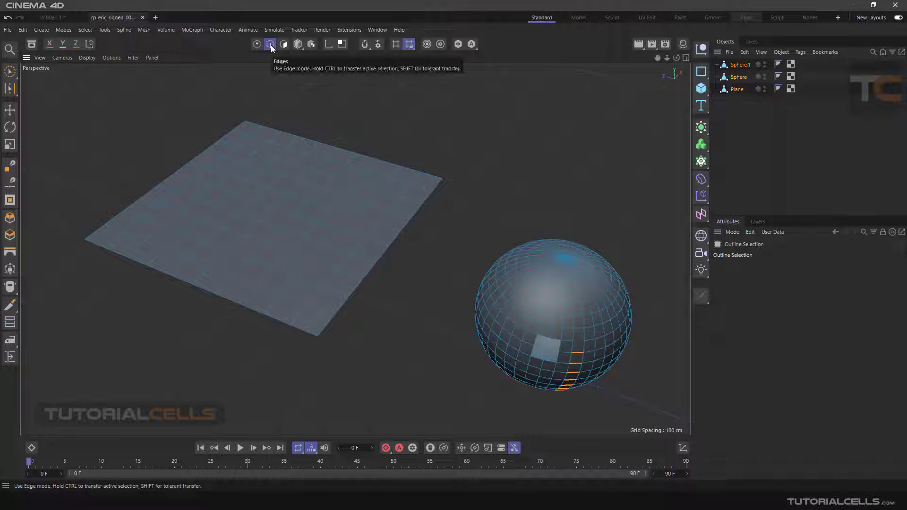
{"action": "left_click", "coordinate": [283, 46]}
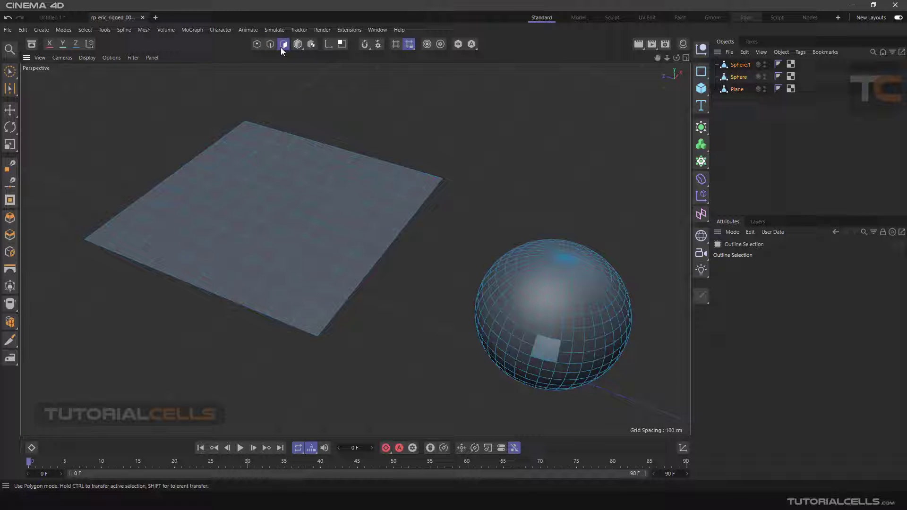
Outline the plane so its border edges become selected
{"action": "left_click", "coordinate": [279, 132]}
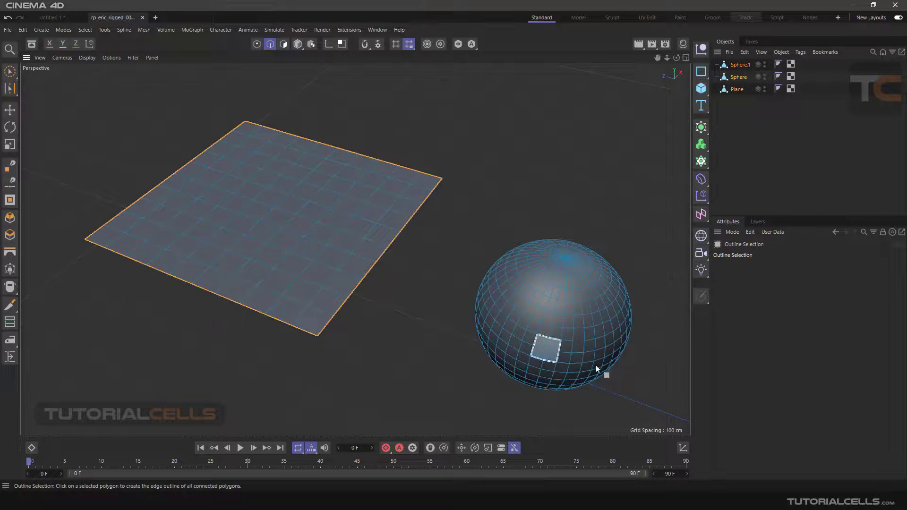
{"action": "scroll", "coordinate": [530, 307], "scroll_direction": "up", "scroll_amount": 10}
{"action": "scroll", "coordinate": [515, 237], "scroll_direction": "down", "scroll_amount": 5}
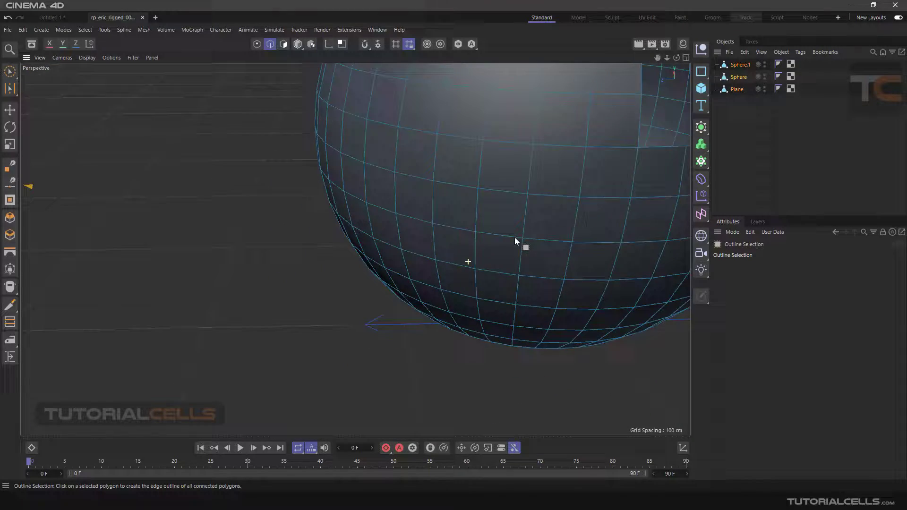
Orbit and zoom around the sphere to inspect its outlined square patch
{"action": "left_click_drag", "start_coordinate": [545, 194], "coordinate": [327, 304], "text": "alt"}
{"action": "scroll", "coordinate": [376, 209], "scroll_direction": "up", "scroll_amount": 3}
{"action": "left_click_drag", "start_coordinate": [376, 209], "coordinate": [406, 197], "text": "alt"}
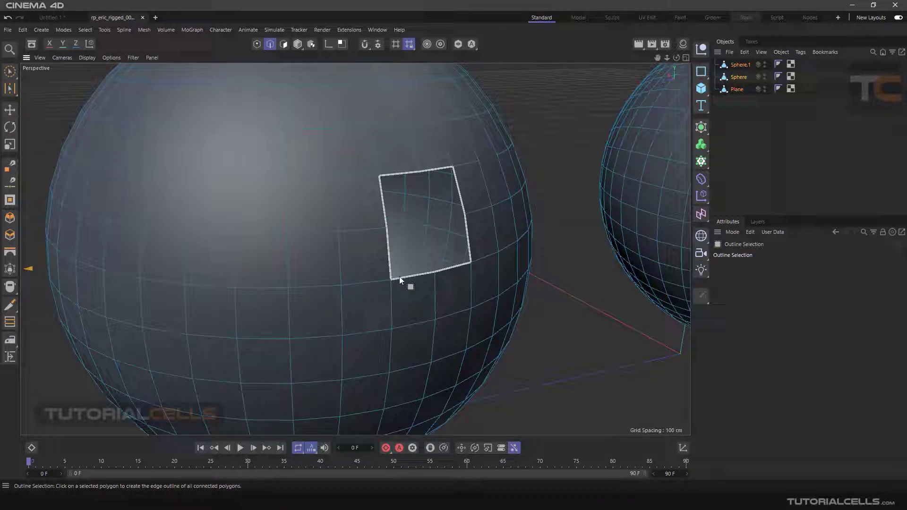
{"action": "left_click_drag", "start_coordinate": [398, 276], "coordinate": [469, 294], "text": "alt"}
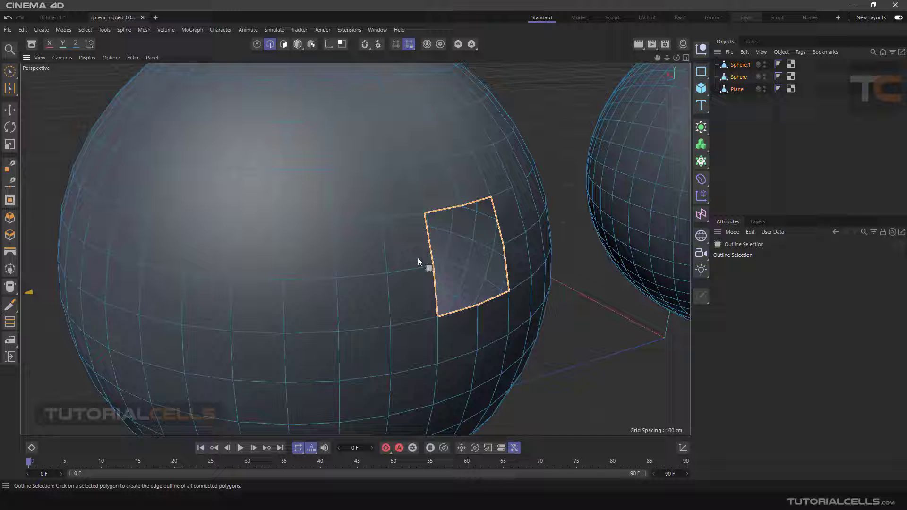
{"action": "scroll", "coordinate": [522, 260], "scroll_direction": "down", "scroll_amount": 3}
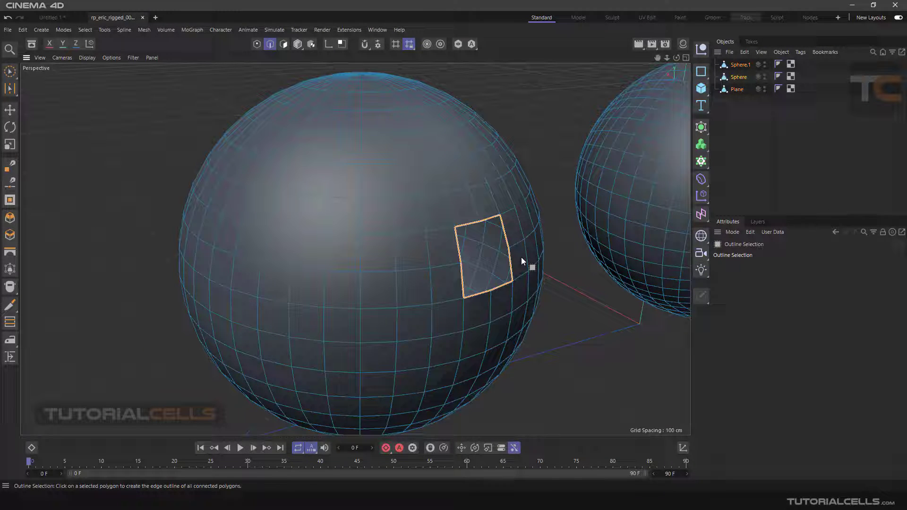
{"action": "left_click_drag", "start_coordinate": [521, 259], "coordinate": [419, 251], "text": "alt"}
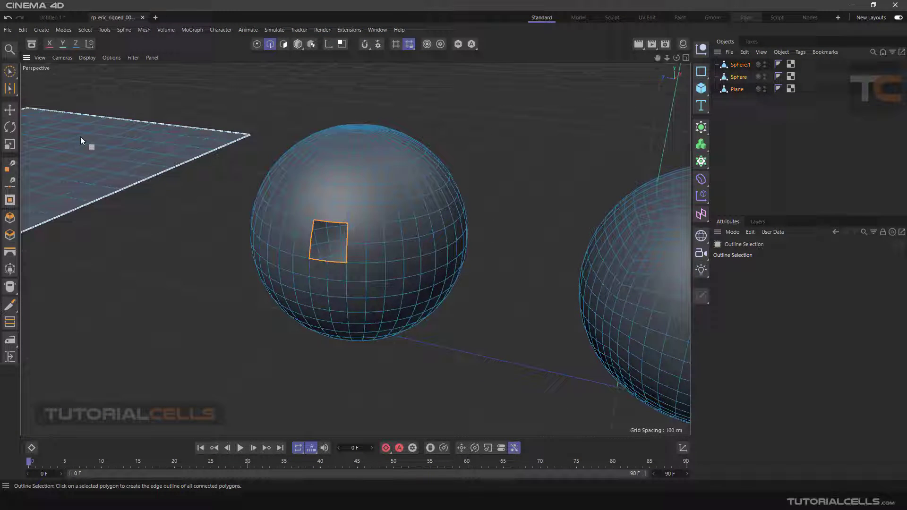
Loop-select a ring of polygons near the sphere's top in Polygon mode
{"action": "left_click_drag", "start_coordinate": [10, 88], "coordinate": [47, 101]}
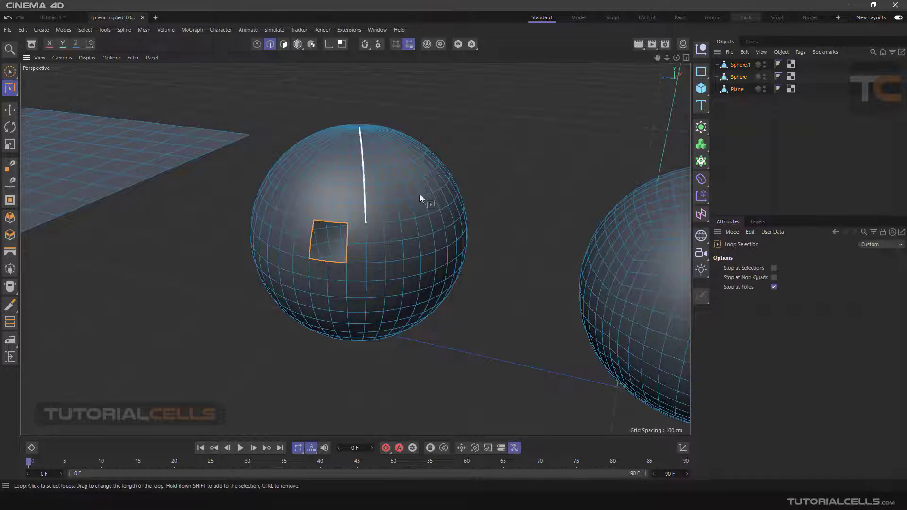
{"action": "left_click", "coordinate": [283, 47]}
{"action": "left_click", "coordinate": [338, 180]}
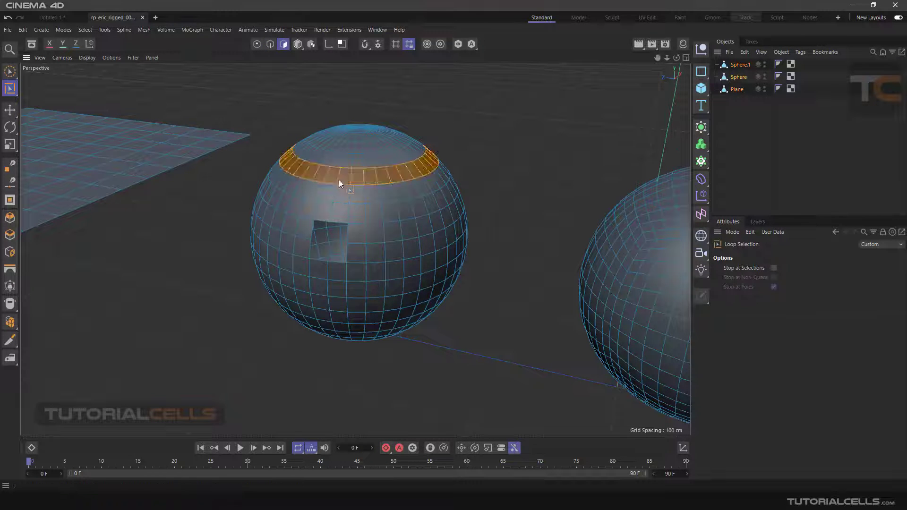
{"action": "scroll", "coordinate": [338, 170], "scroll_direction": "up", "scroll_amount": 5}
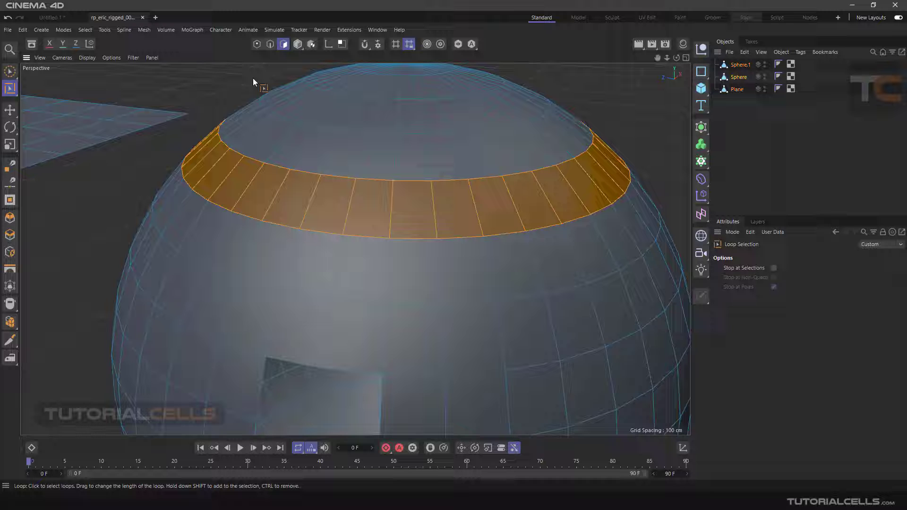
Apply Outline Selection to the ring, selecting its upper and lower border edge loops
{"action": "left_click", "coordinate": [85, 29]}
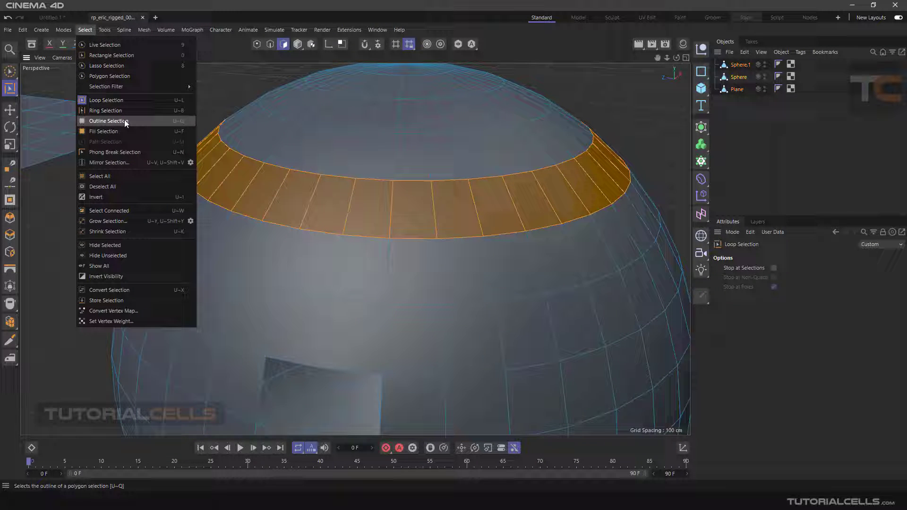
{"action": "left_click", "coordinate": [181, 122]}
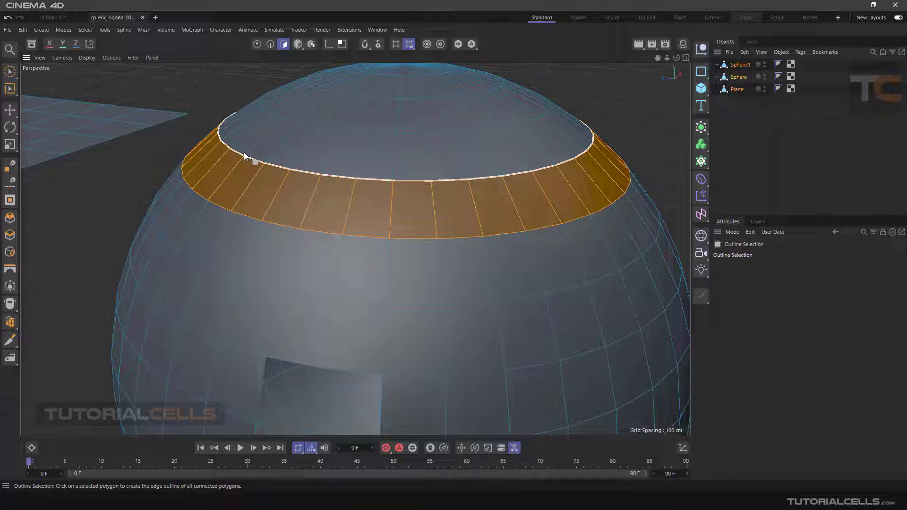
{"action": "left_click", "coordinate": [246, 166]}
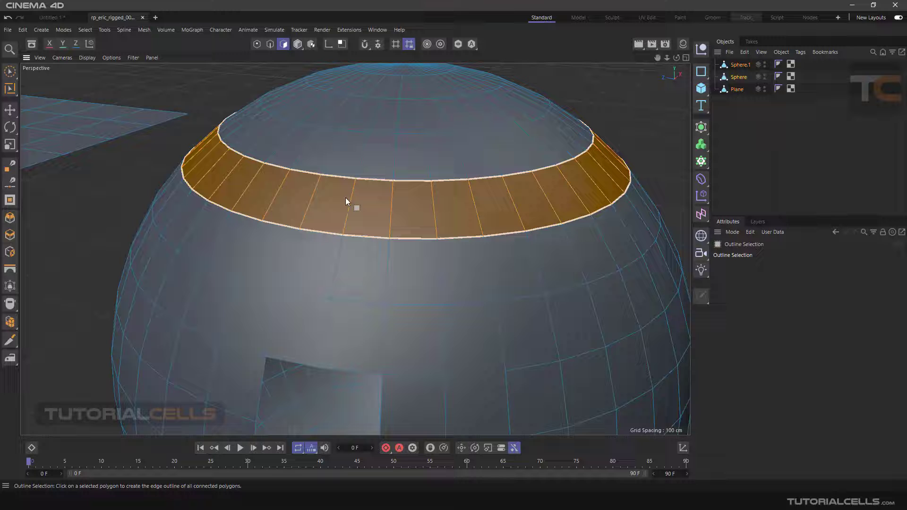
{"action": "left_click", "coordinate": [369, 200]}
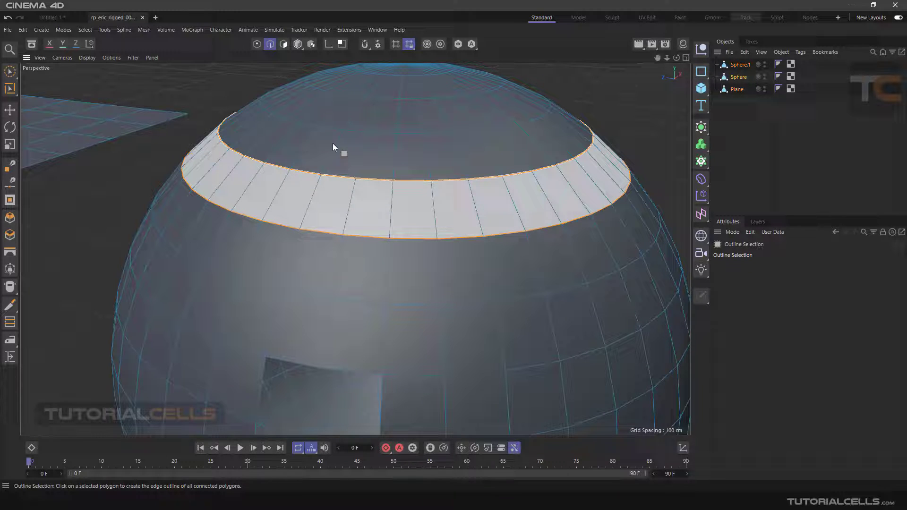
Lift the two edge loops along Y with the Move tool, then undo the move
{"action": "key", "text": "e"}
{"action": "scroll", "coordinate": [335, 214], "scroll_direction": "down", "scroll_amount": 3}
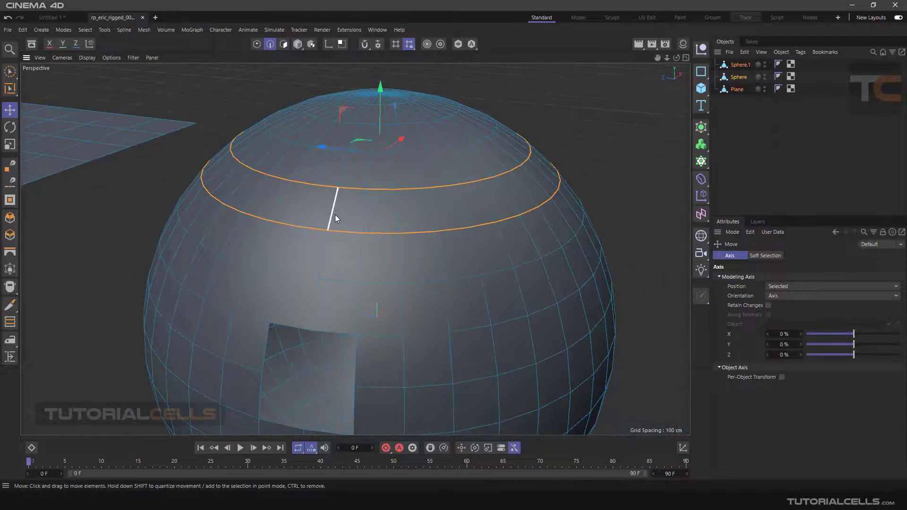
{"action": "left_click_drag", "start_coordinate": [372, 104], "coordinate": [371, 89]}
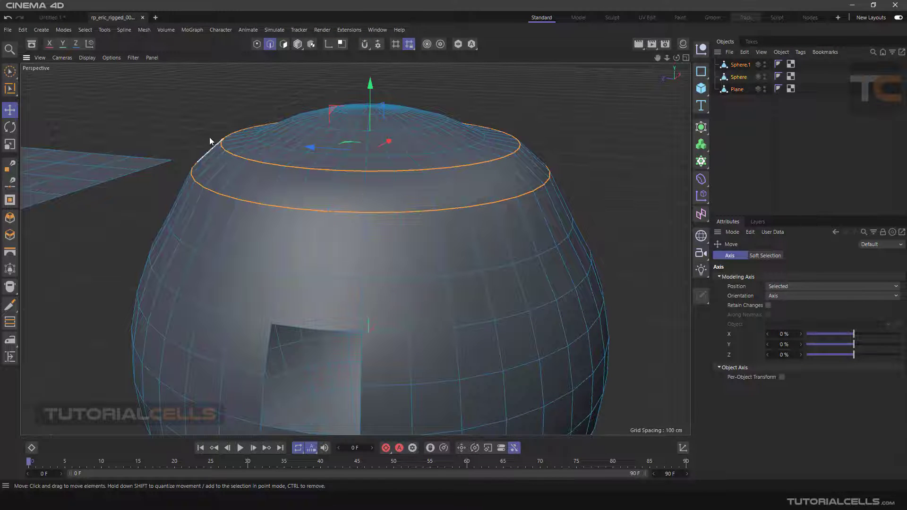
{"action": "key", "text": "ctrl+z"}
{"action": "scroll", "coordinate": [445, 160], "scroll_direction": "down", "scroll_amount": 4}
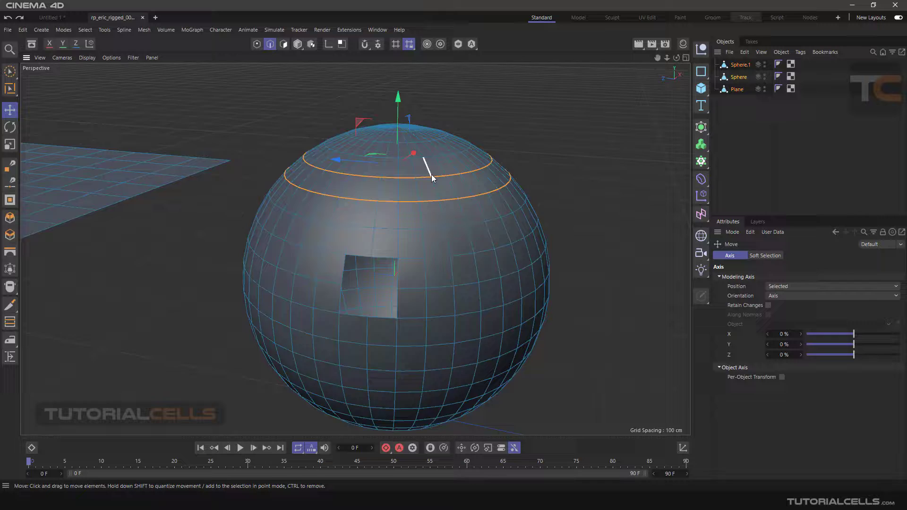
{"action": "scroll", "coordinate": [440, 229], "scroll_direction": "up", "scroll_amount": 2}
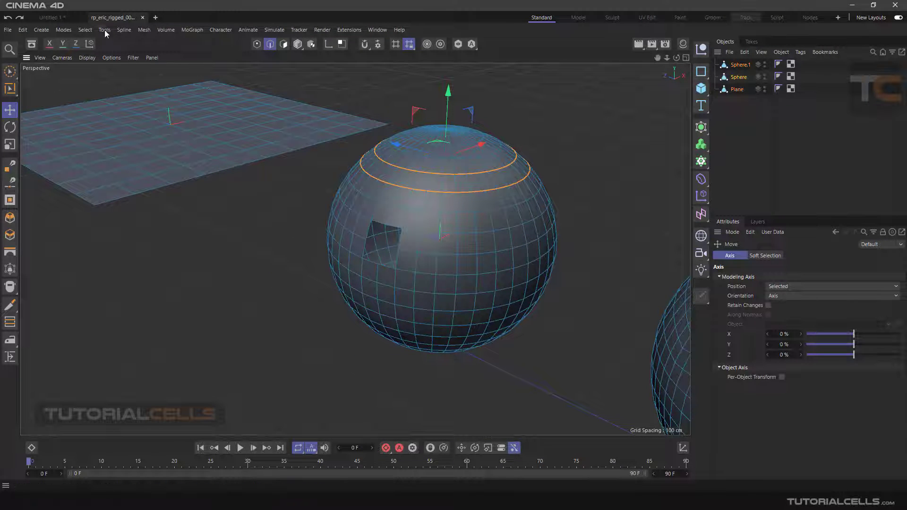
Reactivate Outline Selection on the sphere's selected patch and orbit and zoom the viewport
{"action": "left_click", "coordinate": [85, 30]}
{"action": "left_click", "coordinate": [108, 121]}
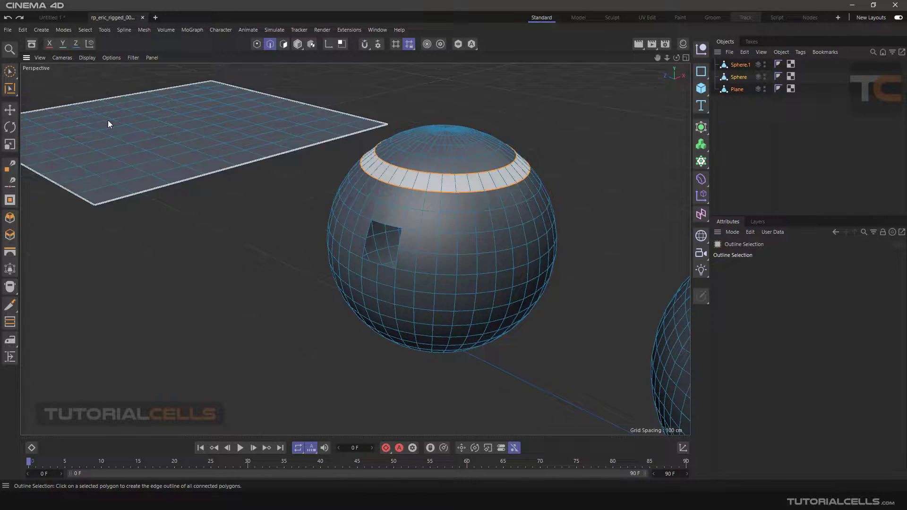
{"action": "left_click", "coordinate": [383, 243]}
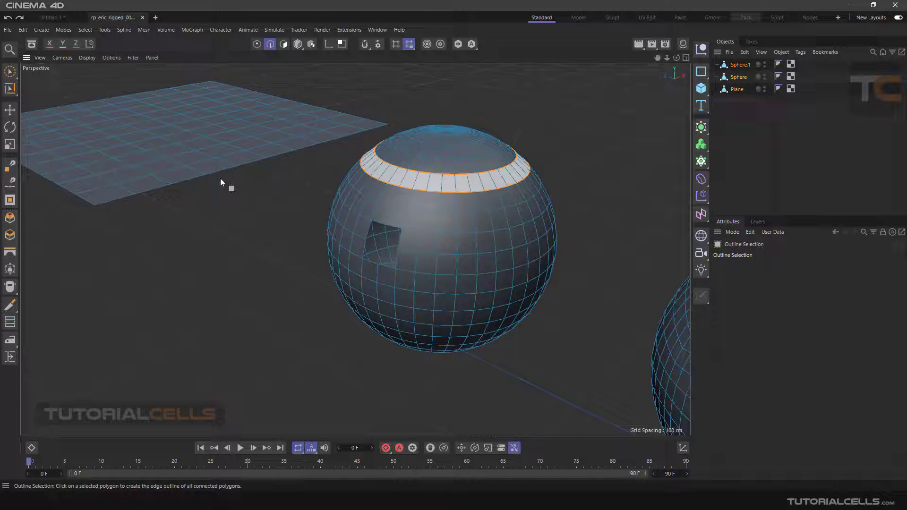
{"action": "left_click_drag", "start_coordinate": [183, 179], "coordinate": [178, 210], "text": "alt"}
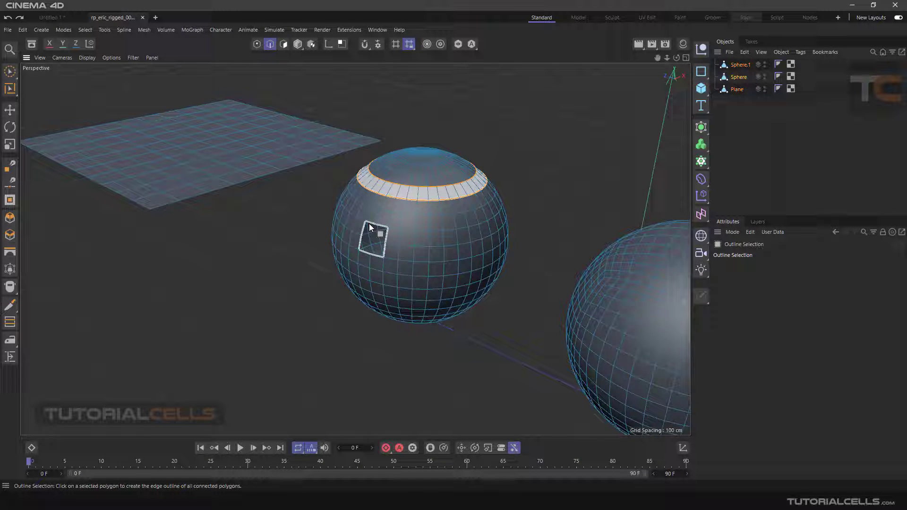
{"action": "scroll", "coordinate": [398, 188], "scroll_direction": "up", "scroll_amount": 3}
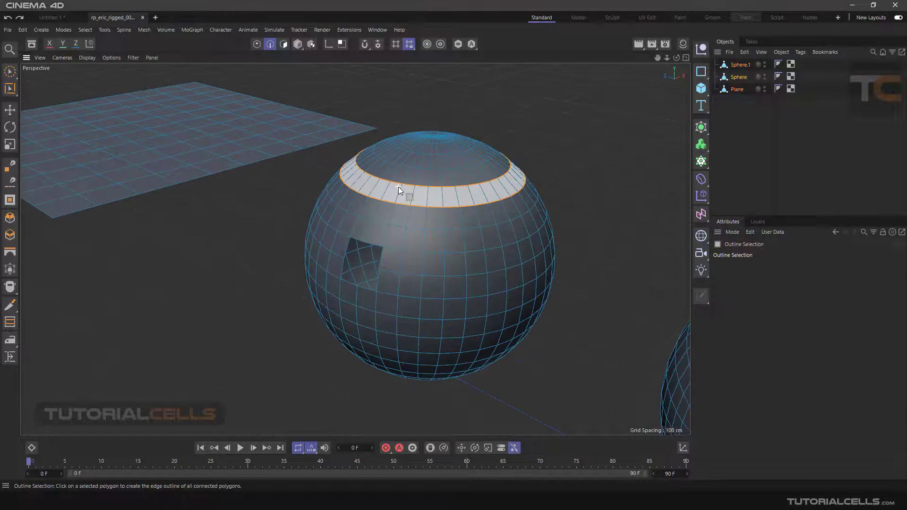